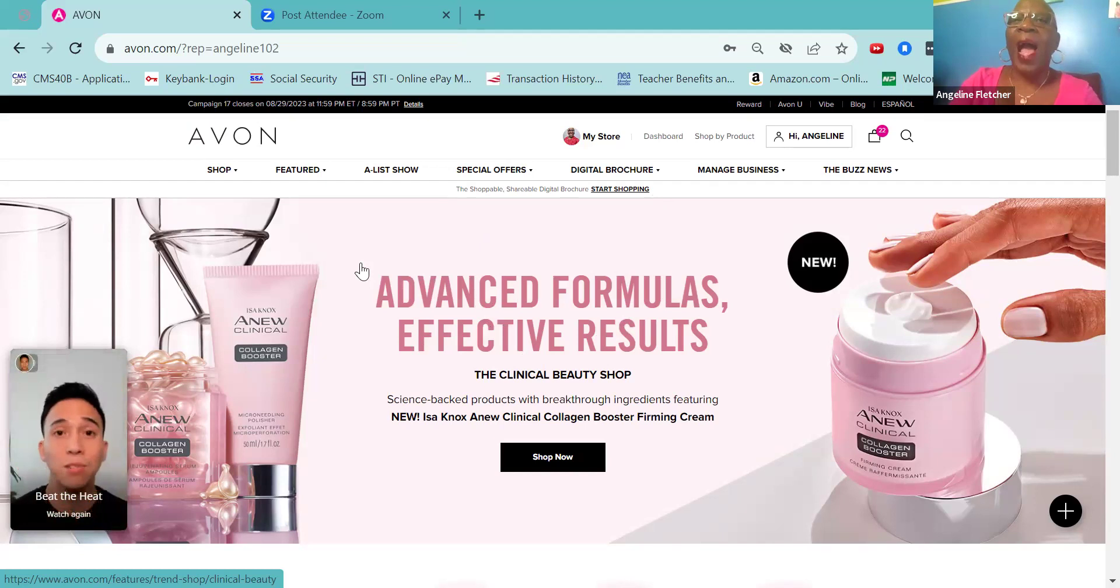
Bring up the signed-in representative's account dropdown from the greeting in the header.
mouse_move(828, 143)
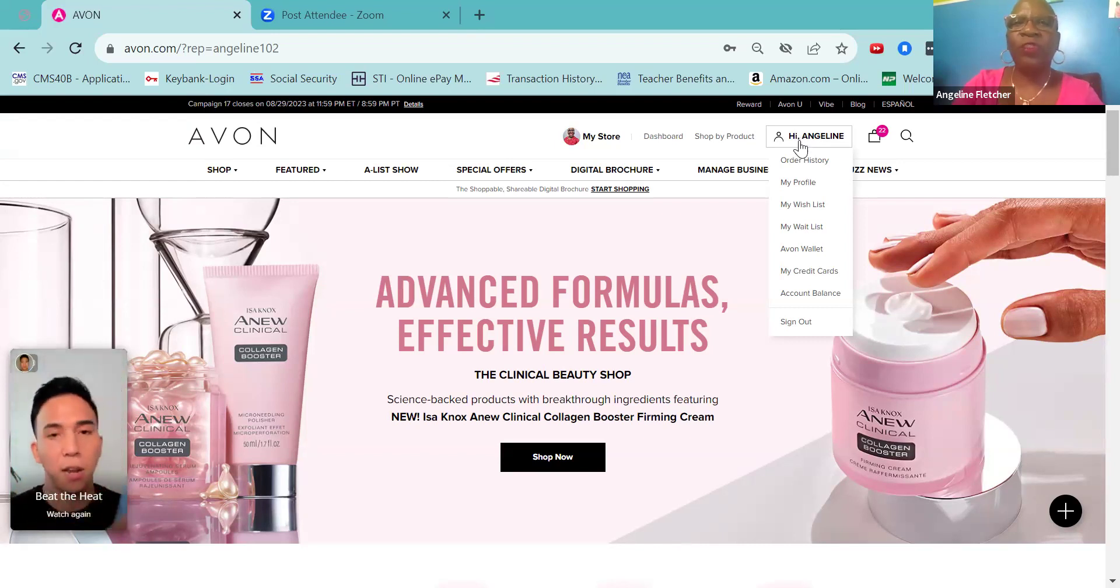
Display the Manage Business mega-menu listing Web Office, Manage Orders, Marketing and Seller Central.
mouse_move(756, 169)
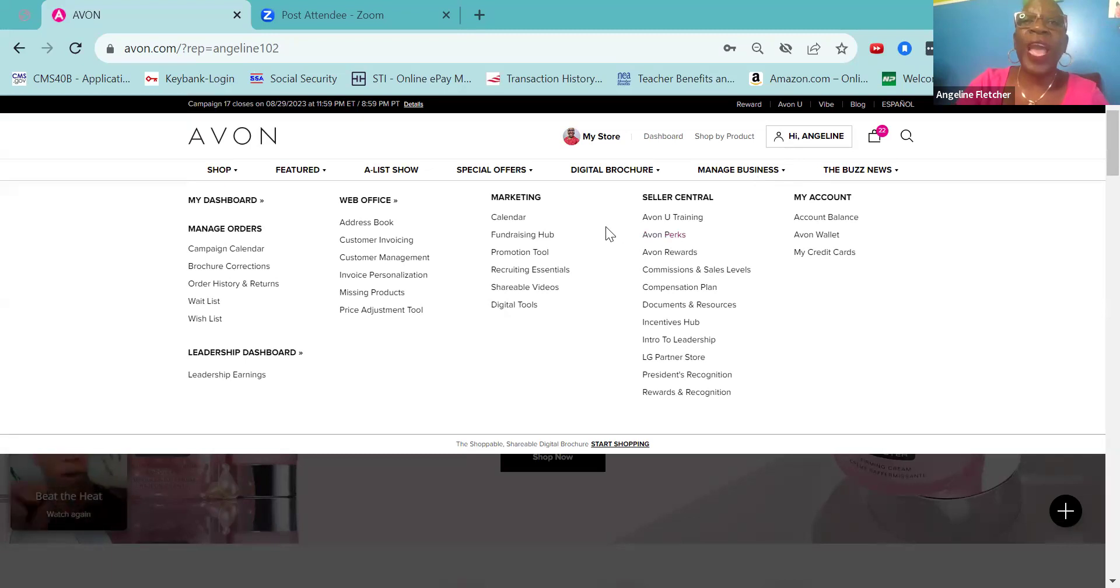
Open Address Book under Web Office and scroll down to the 374-customer table.
left_click(360, 225)
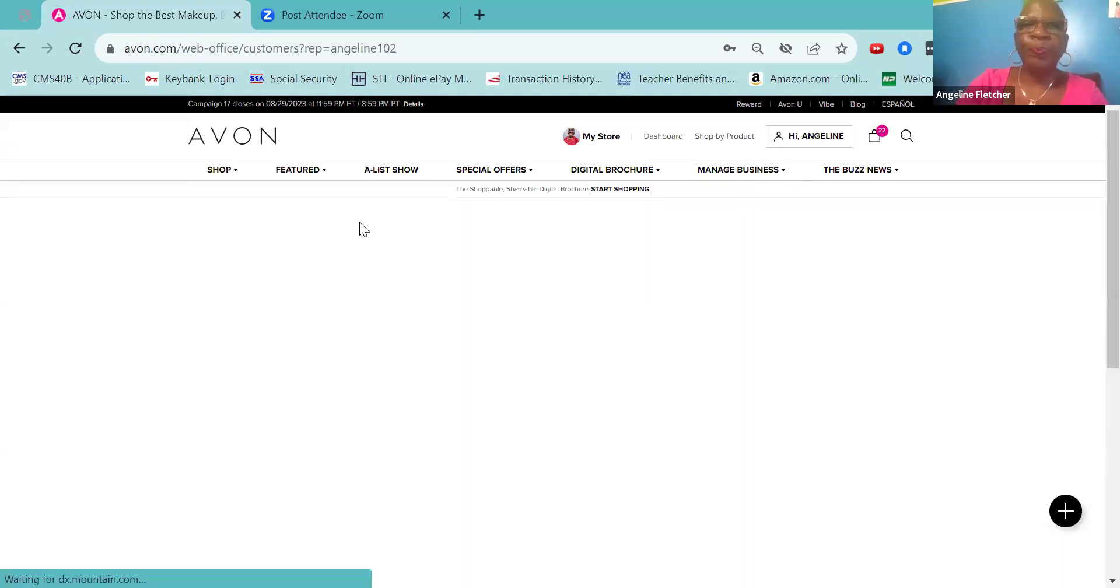
scroll(596, 292, "down", 3)
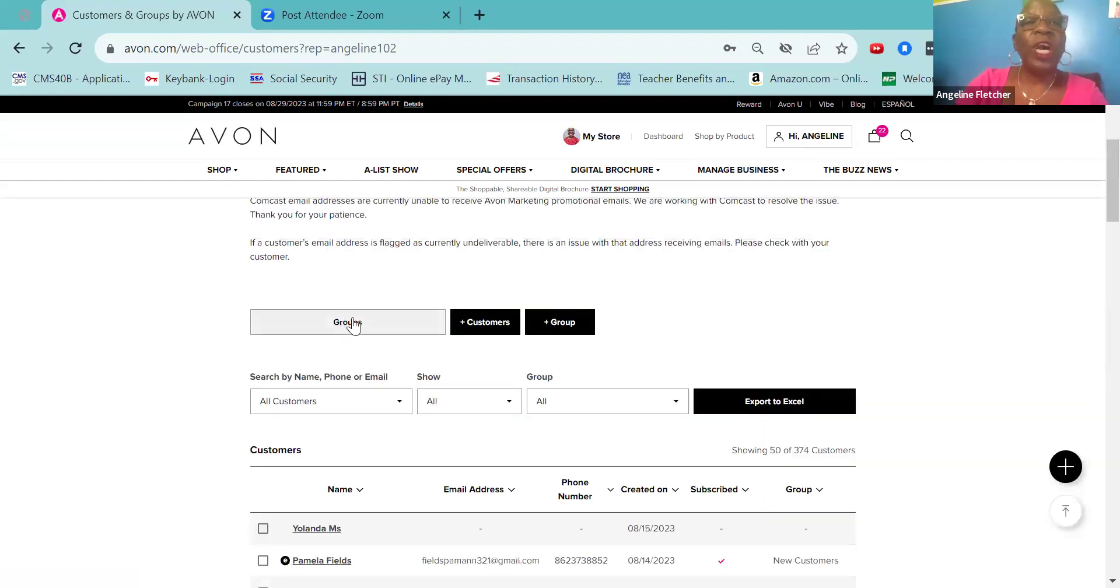
scroll(361, 269, "down", 3)
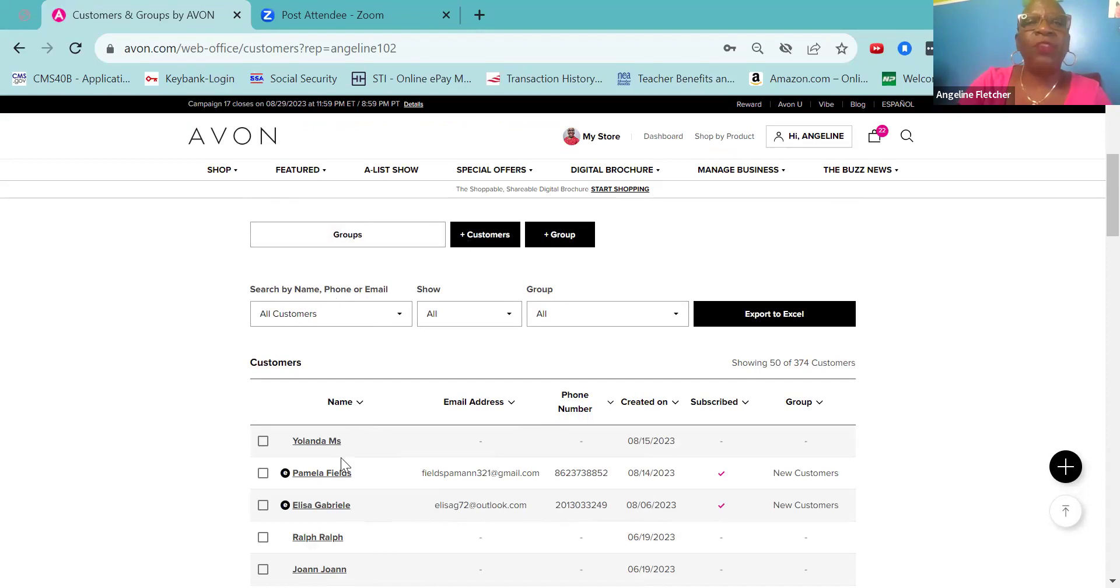
left_click(480, 233)
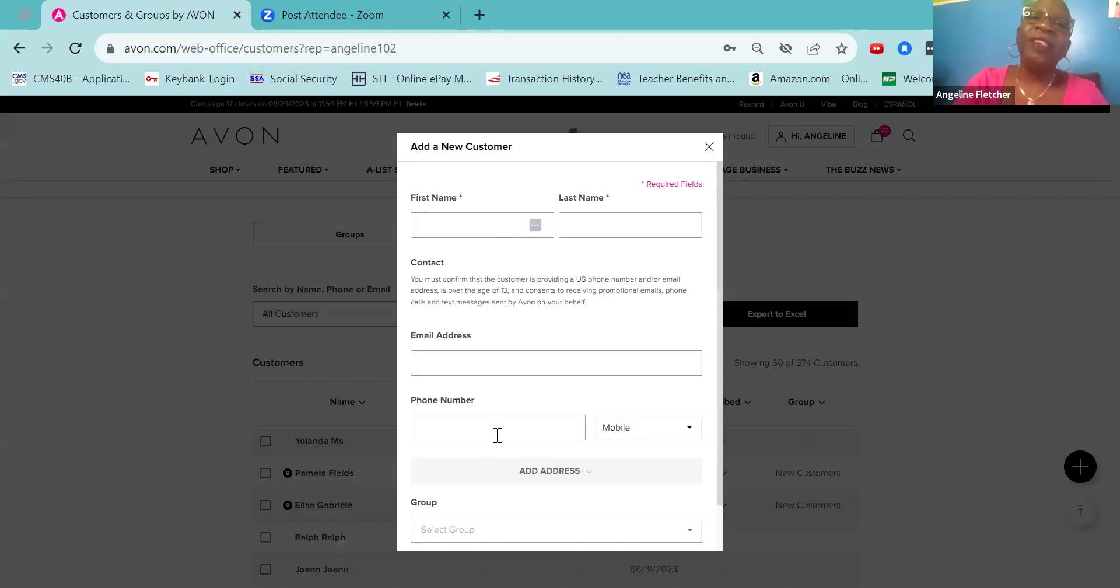
scroll(498, 435, "down", 1)
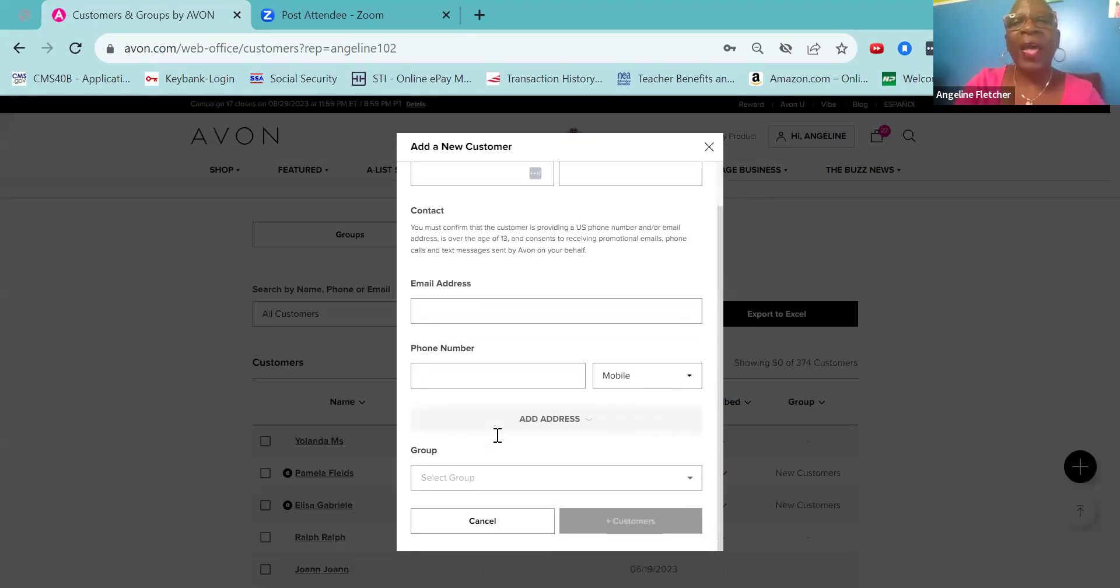
scroll(496, 440, "up", 1)
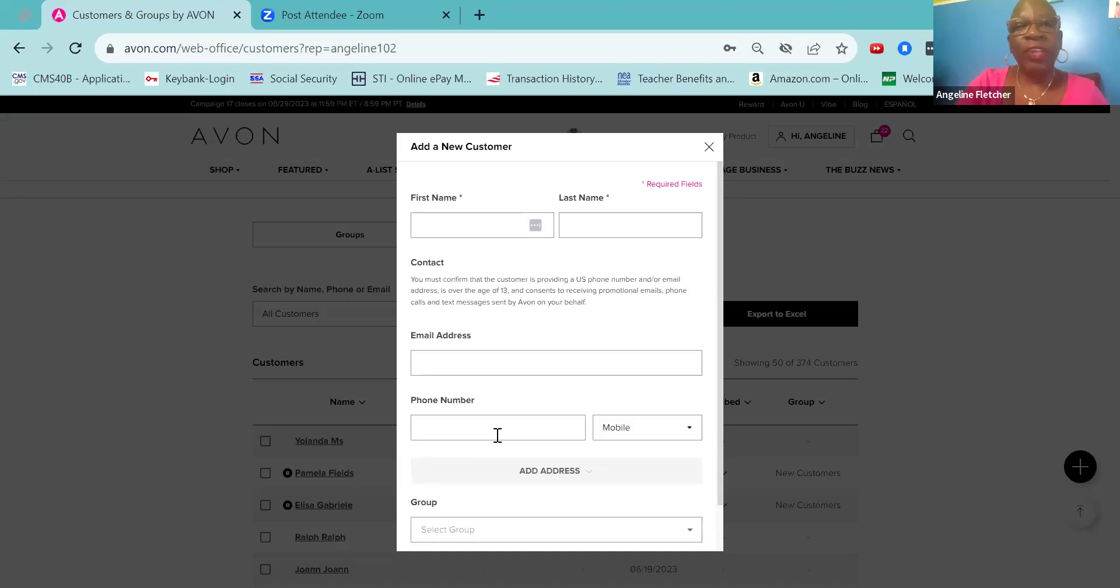
scroll(497, 435, "down", 1)
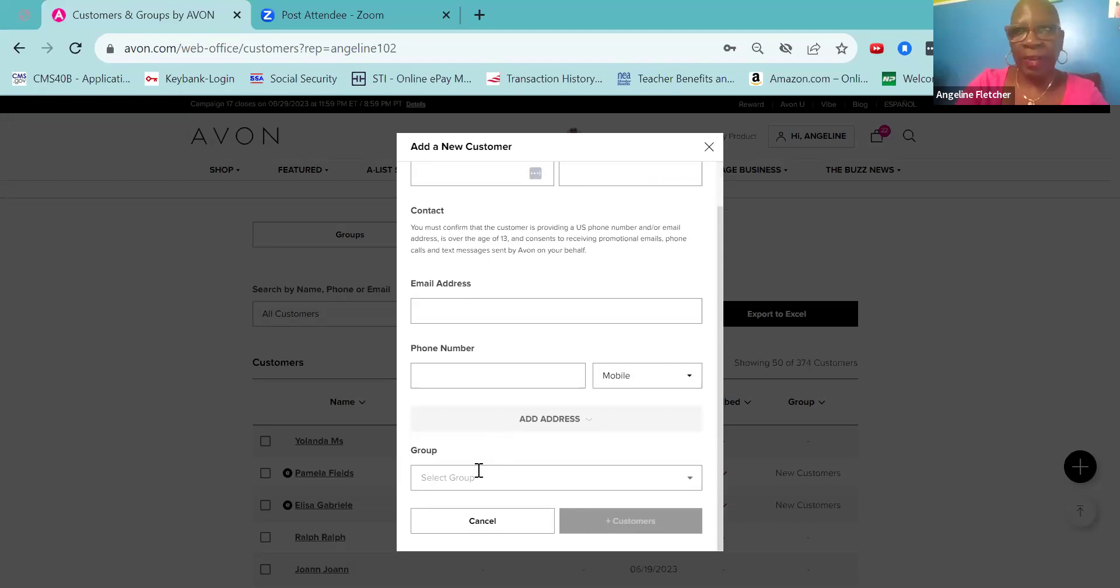
scroll(479, 471, "up", 1)
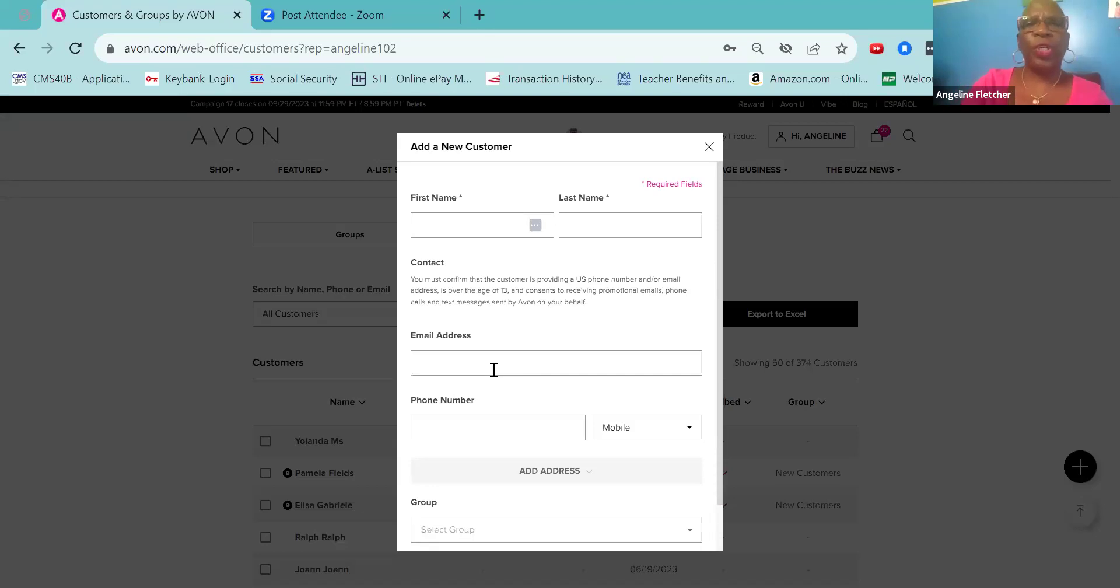
left_click(709, 147)
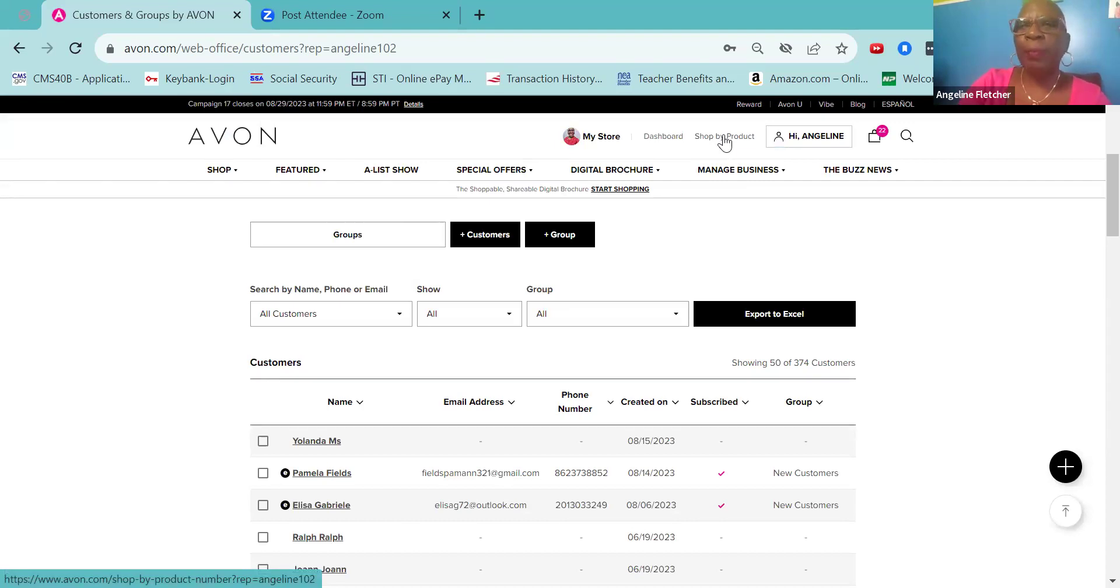
Go to Shop by Product and expand the customer selector set to 'Order for myself'.
left_click(725, 141)
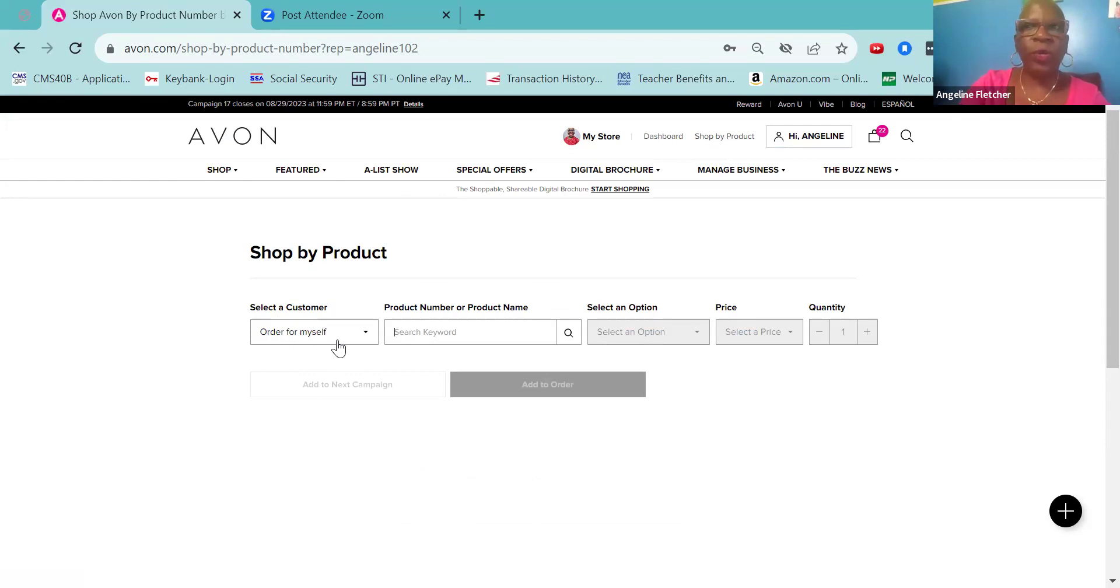
left_click(367, 337)
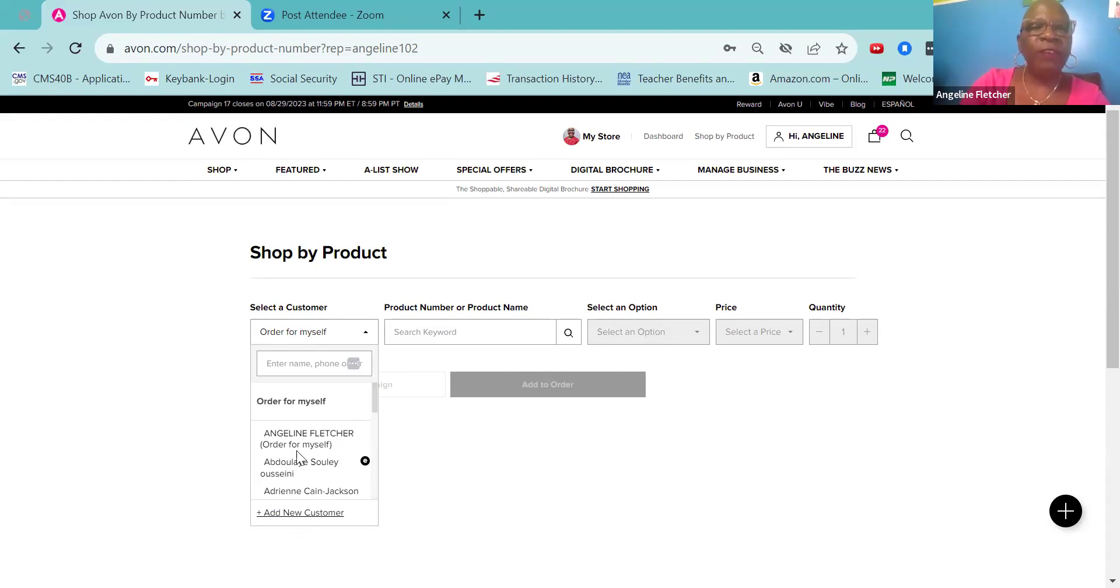
Preview the Add New Customer form from the customer selector, then close it unsaved.
left_click(286, 513)
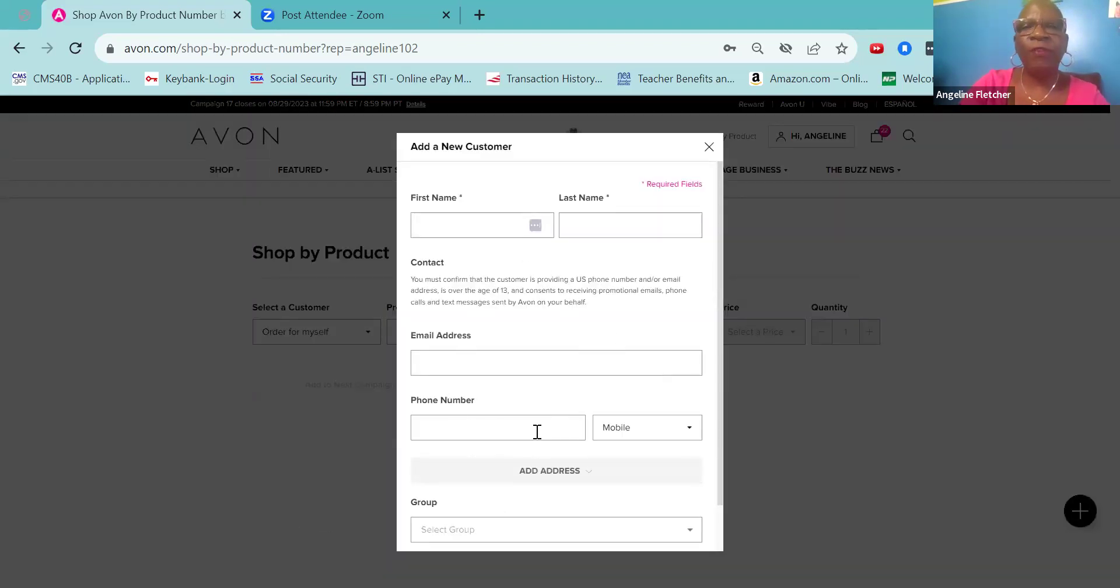
scroll(530, 286, "down", 1)
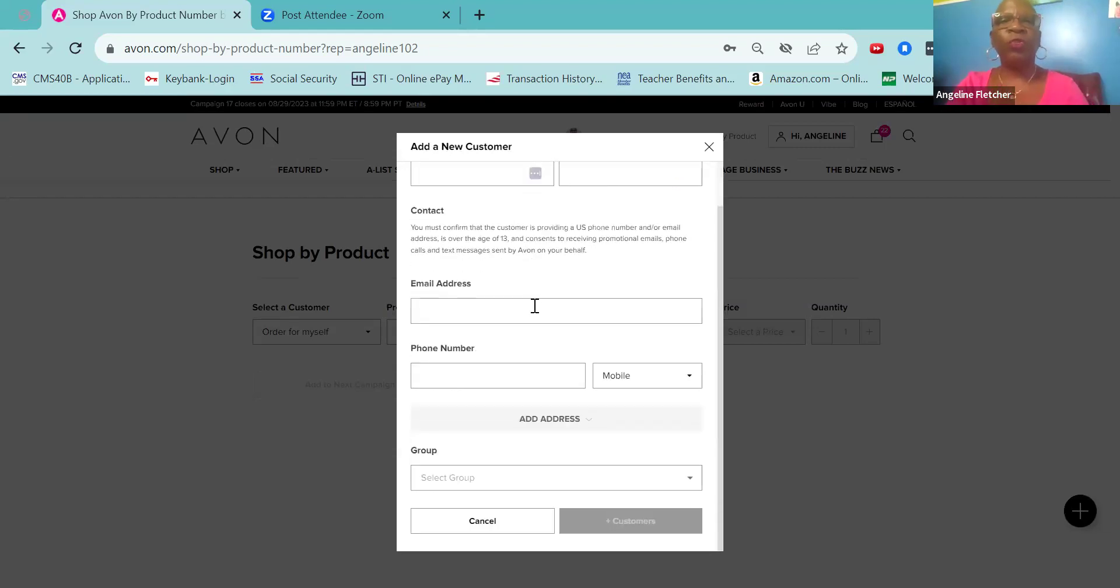
scroll(536, 307, "up", 1)
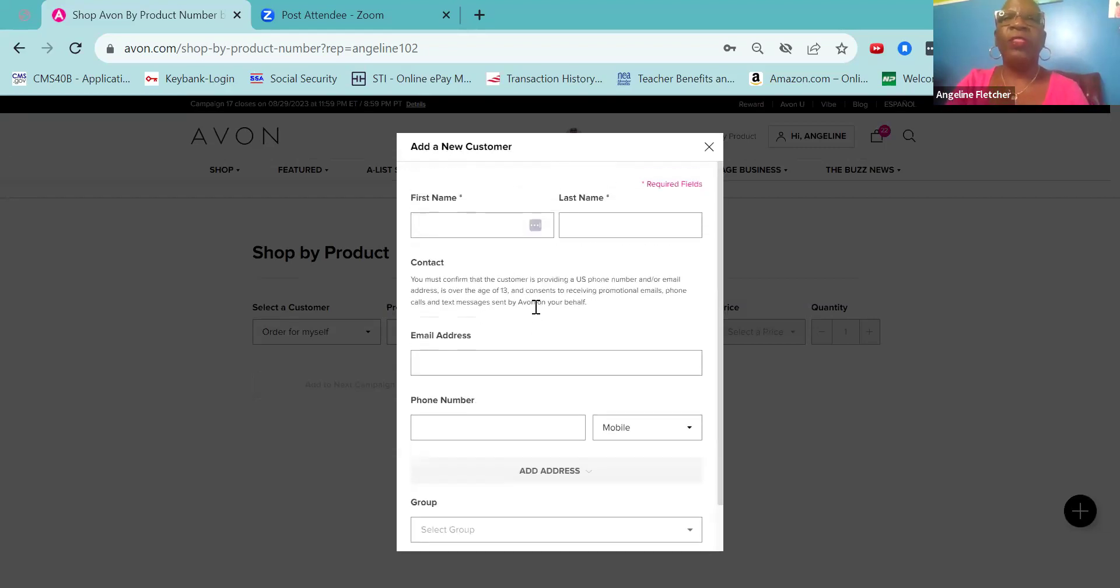
left_click(710, 148)
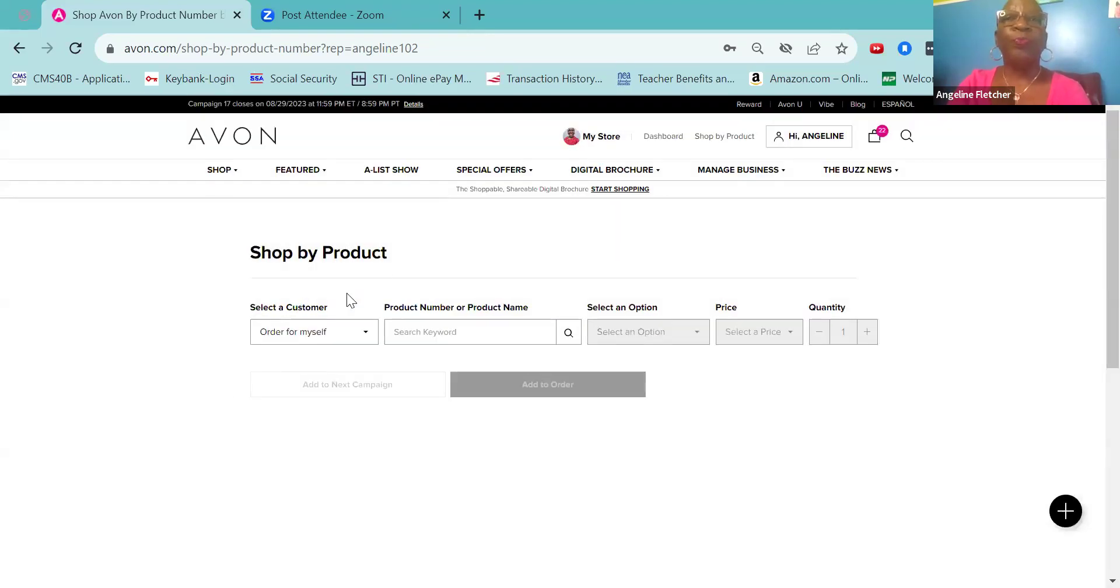
mouse_move(751, 175)
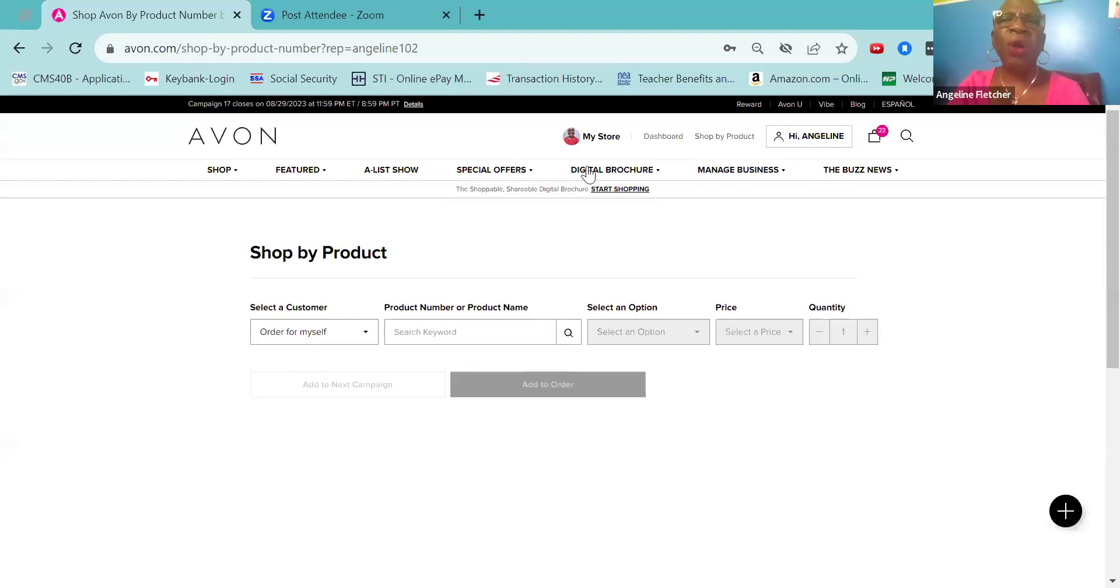
Open Digital Brochure Campaign 17 and page forward twice to spread 4-5.
mouse_move(588, 174)
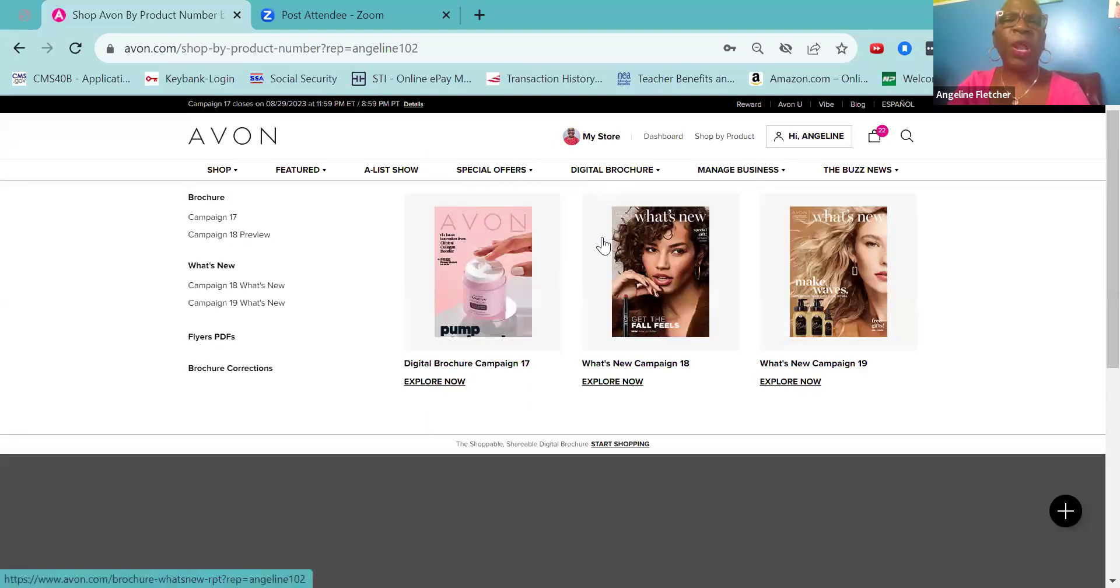
left_click(448, 269)
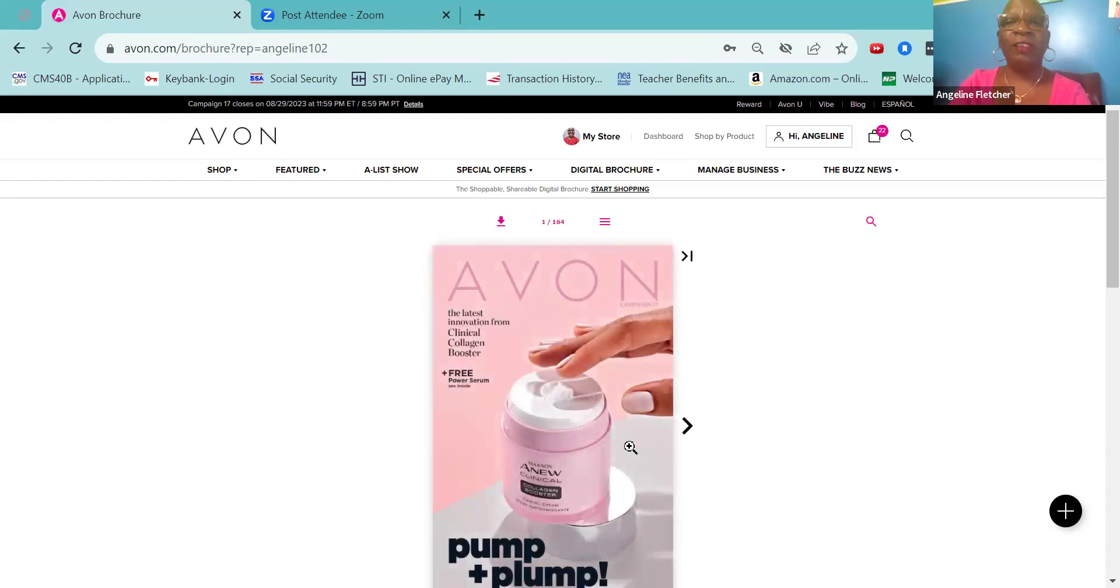
left_click(688, 426)
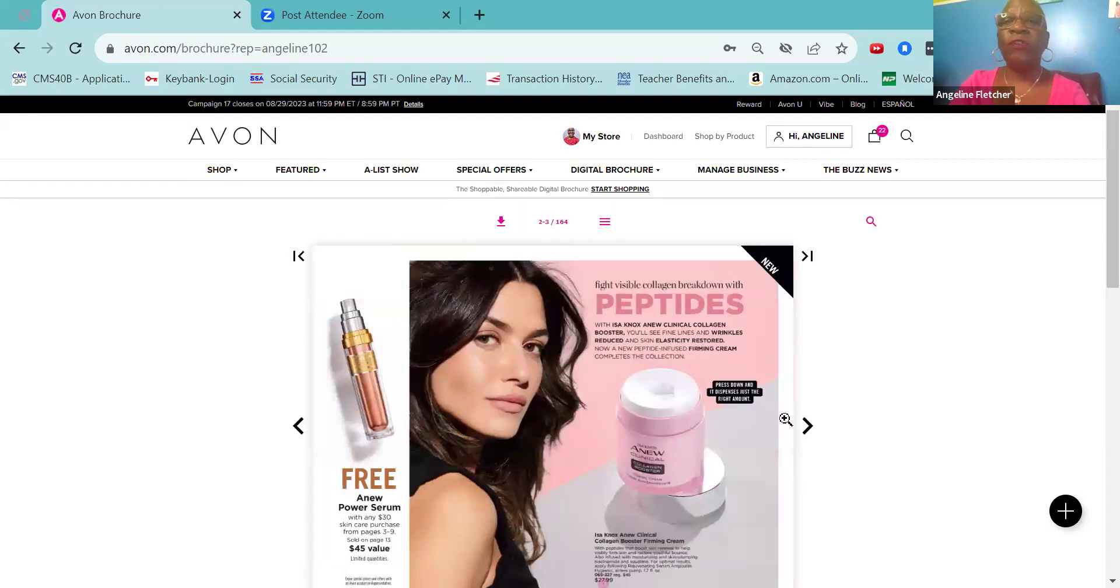
left_click(807, 428)
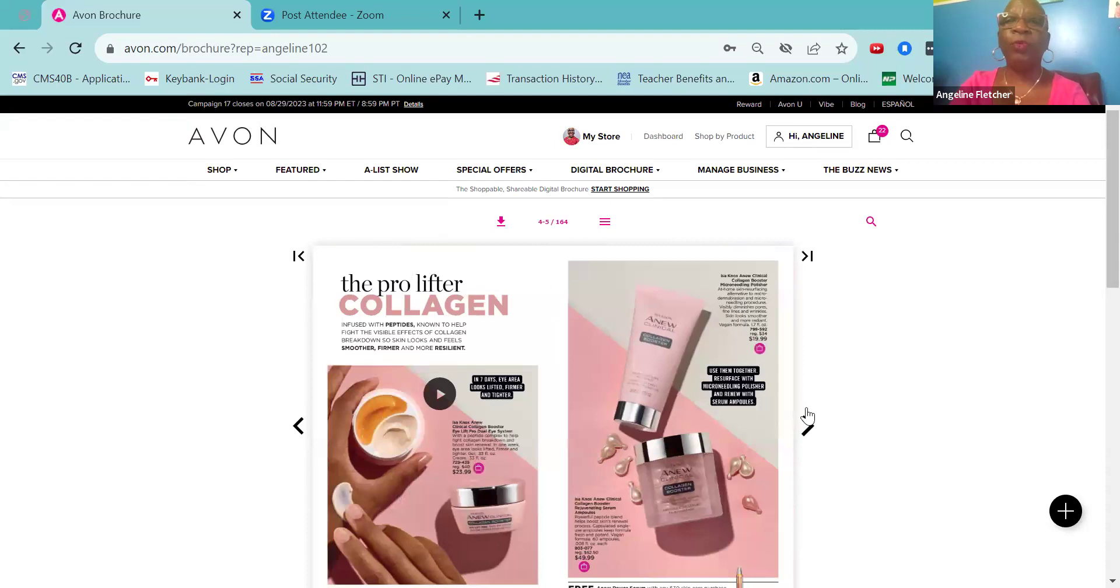
Quick-shop the $19.99 Microneedling Polisher, previewing and closing the Add New Customer form.
left_click(760, 349)
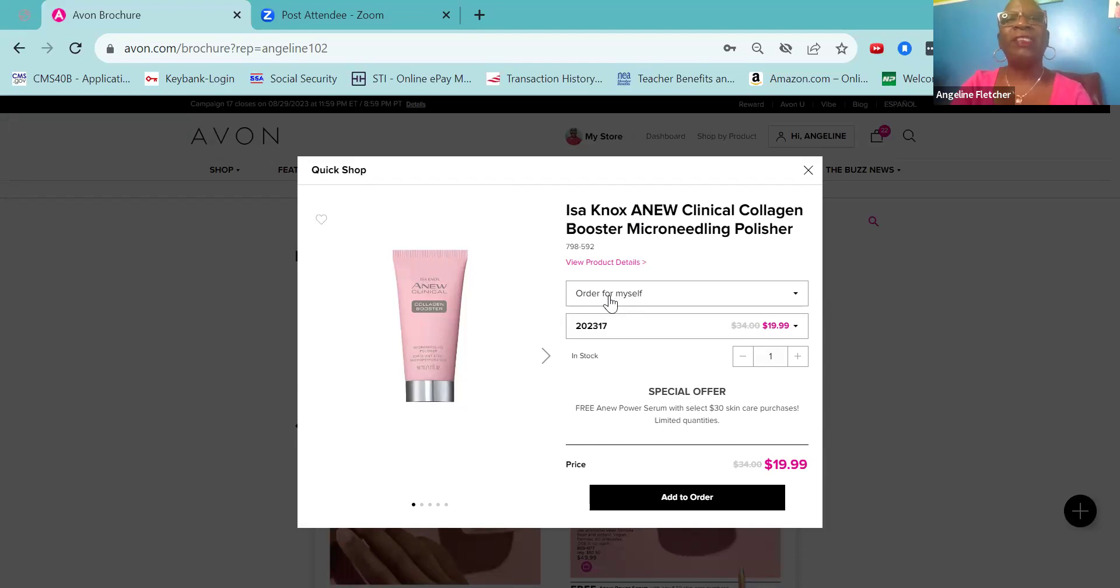
left_click(796, 299)
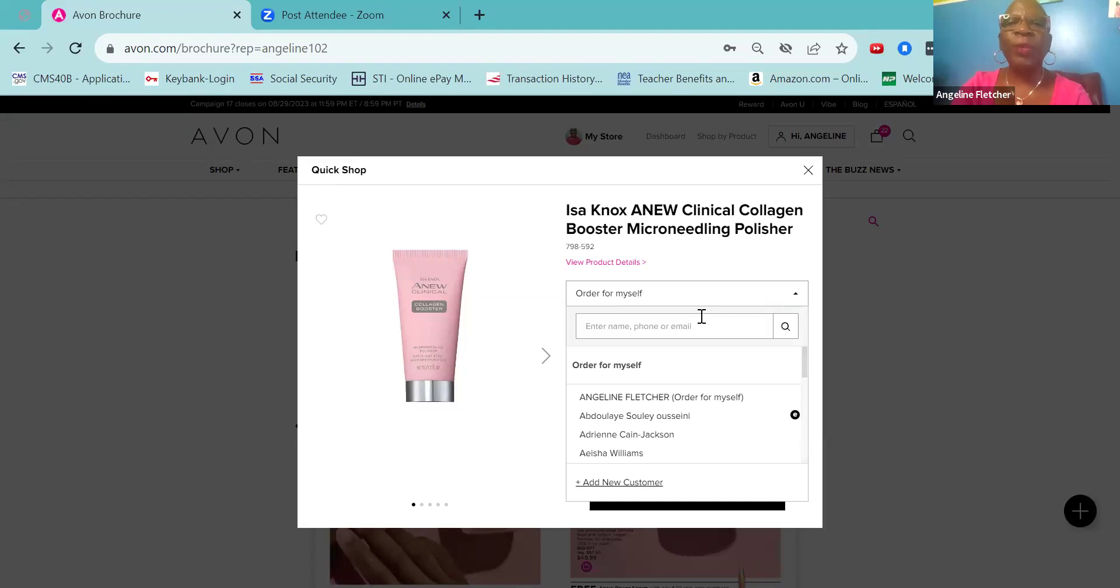
left_click(600, 483)
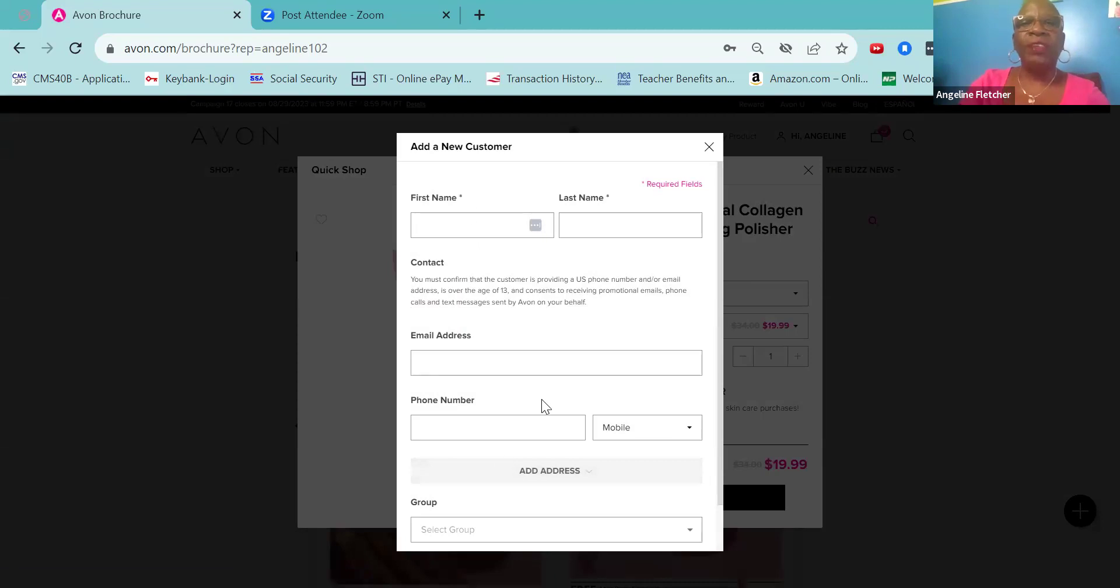
scroll(542, 400, "down", 2)
scroll(542, 400, "up", 2)
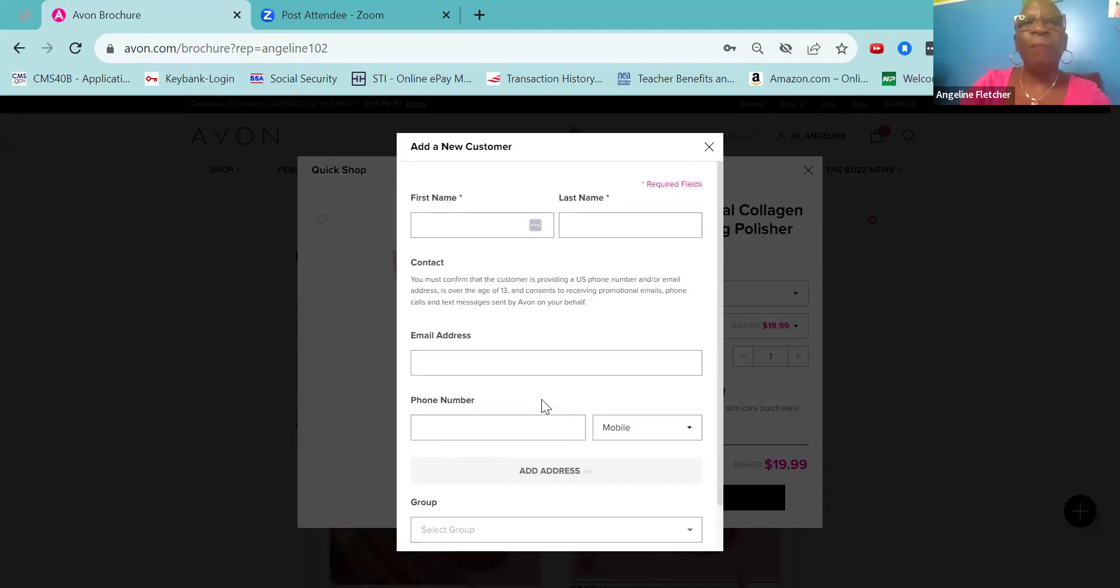
left_click(710, 148)
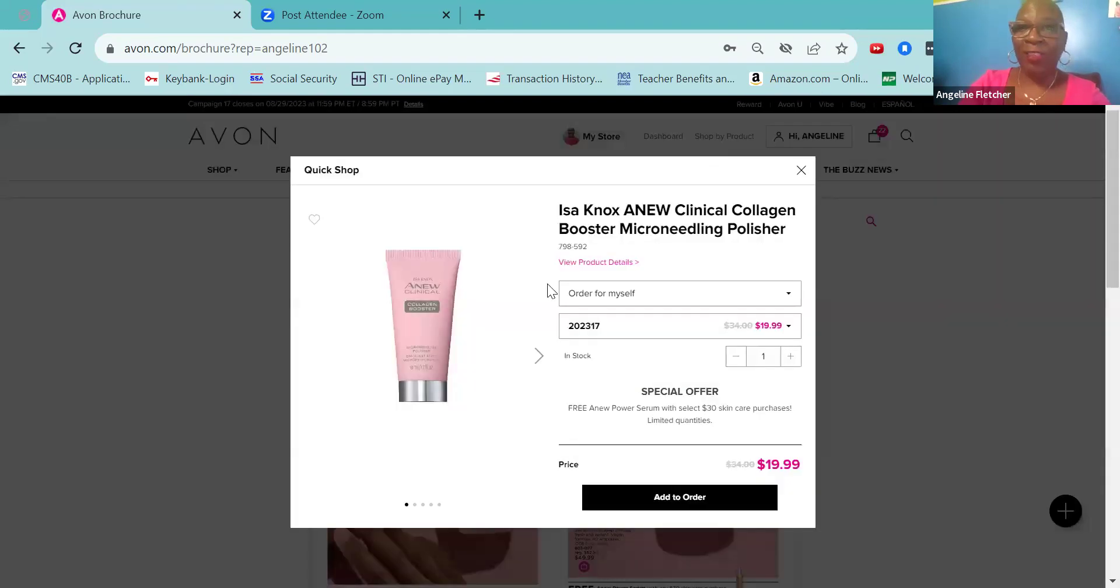
scroll(549, 290, "down", 5)
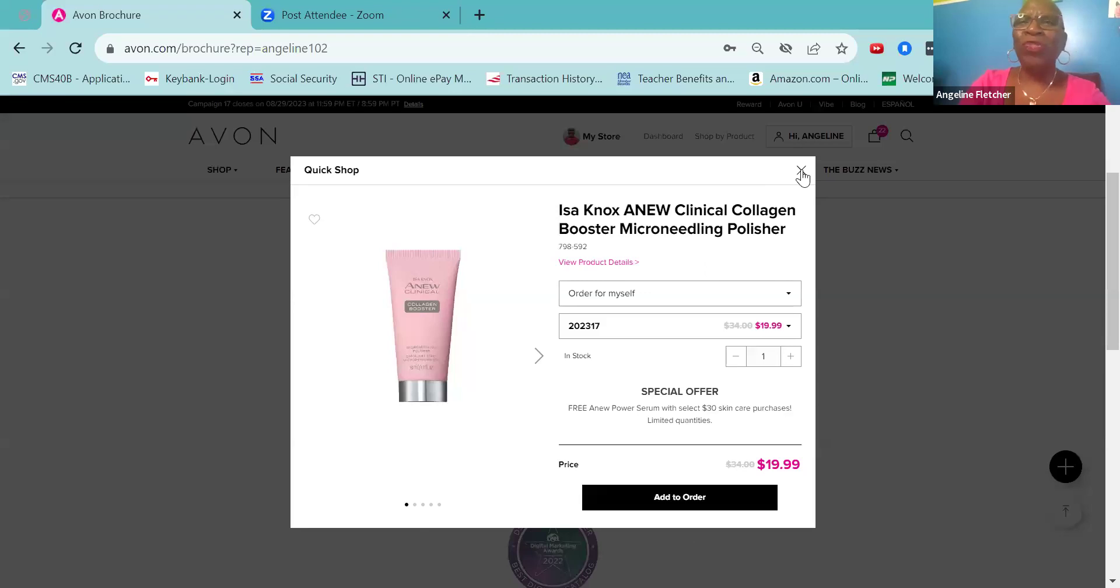
Close Quick Shop and go to Address Book under Manage Business.
left_click(802, 171)
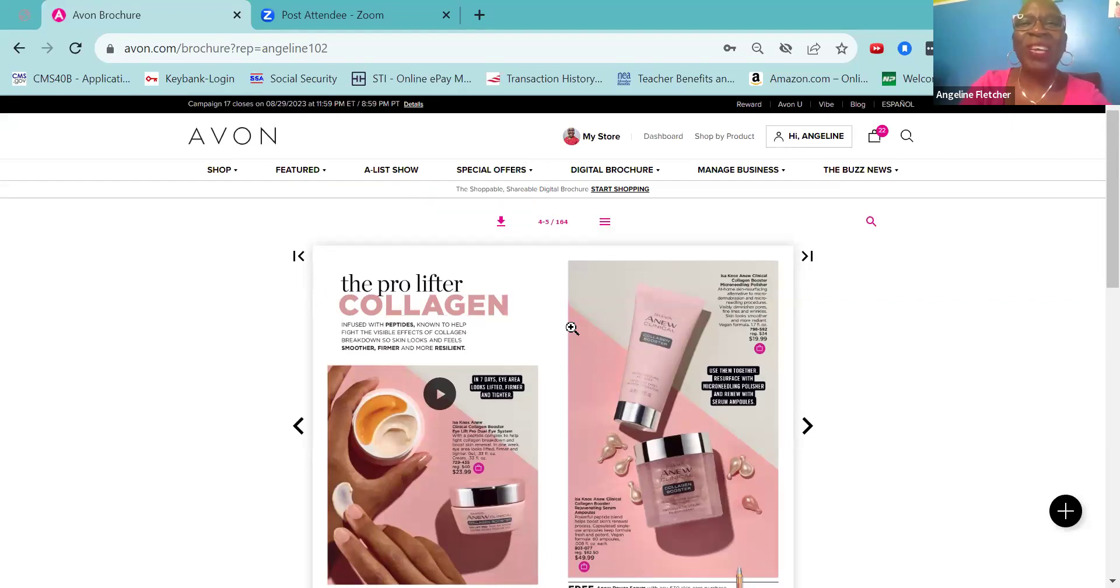
mouse_move(724, 173)
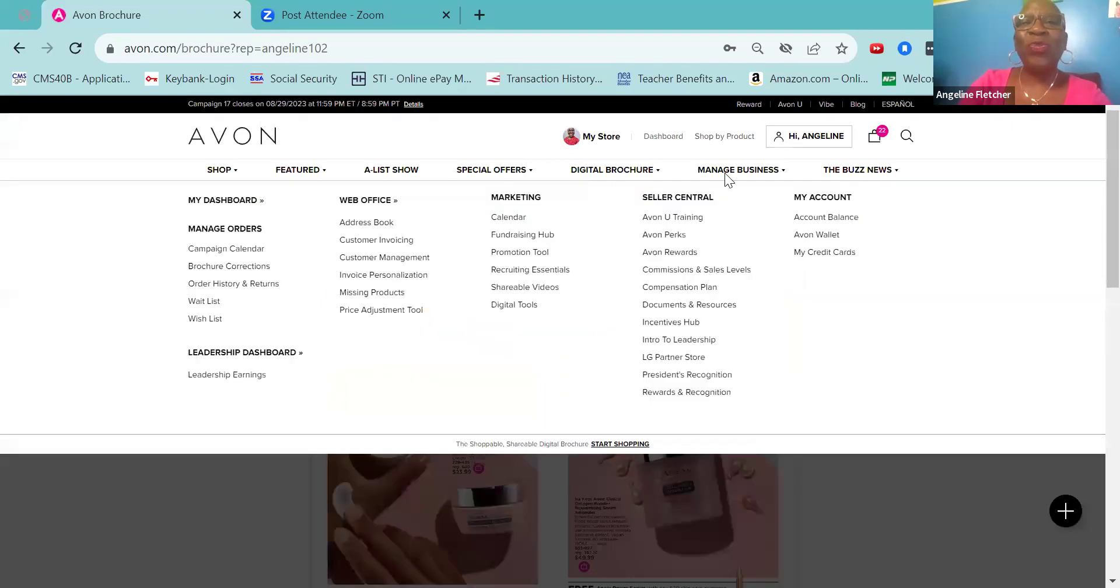
left_click(376, 225)
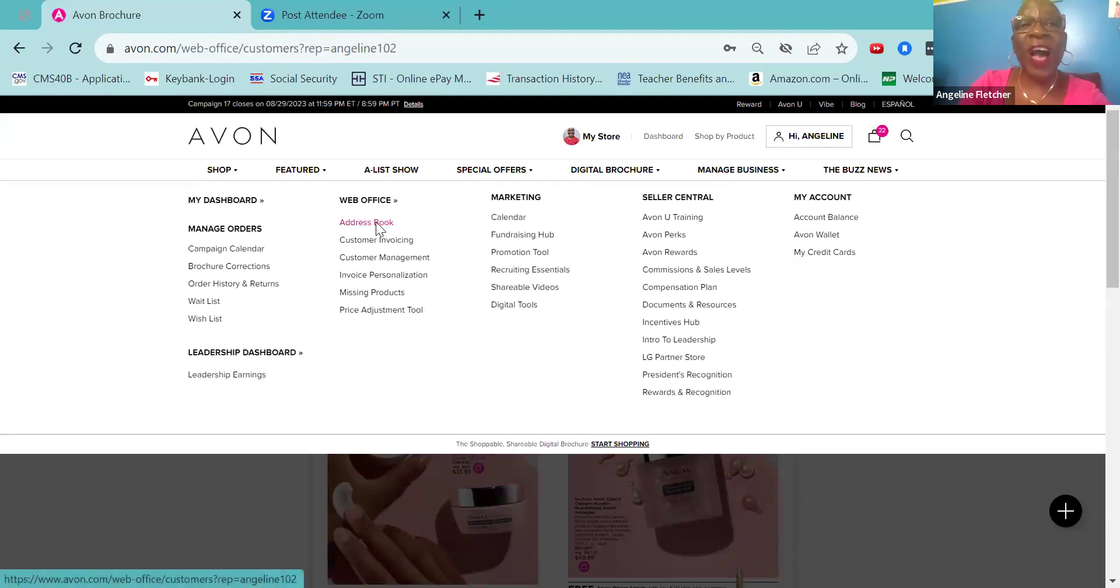
Scroll the 374-customer list and expand the All Customers dropdown.
scroll(551, 330, "down", 9)
scroll(551, 331, "down", 8)
scroll(551, 331, "up", 15)
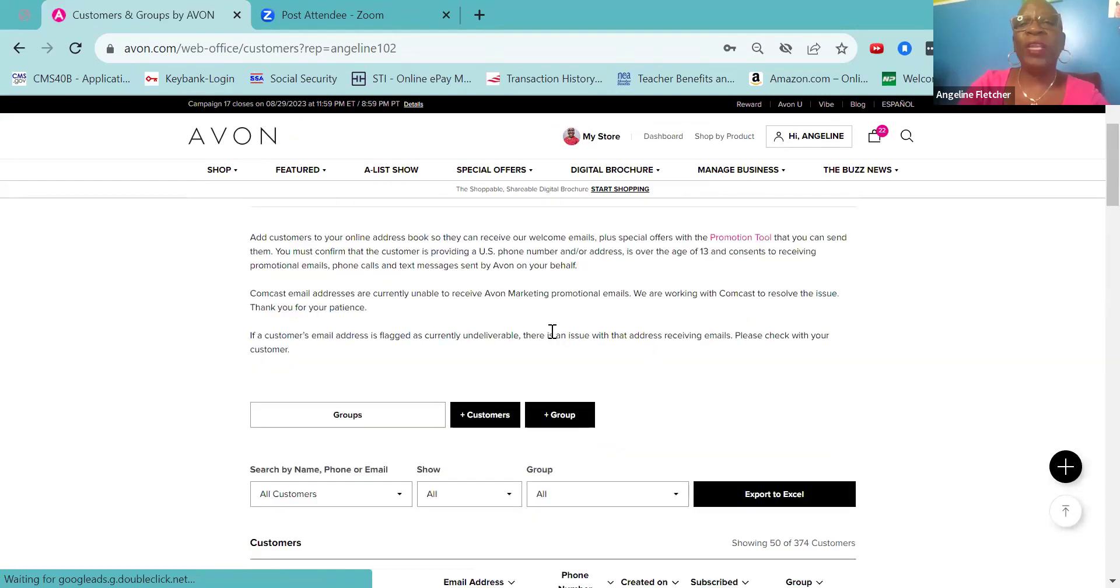
scroll(552, 332, "up", 2)
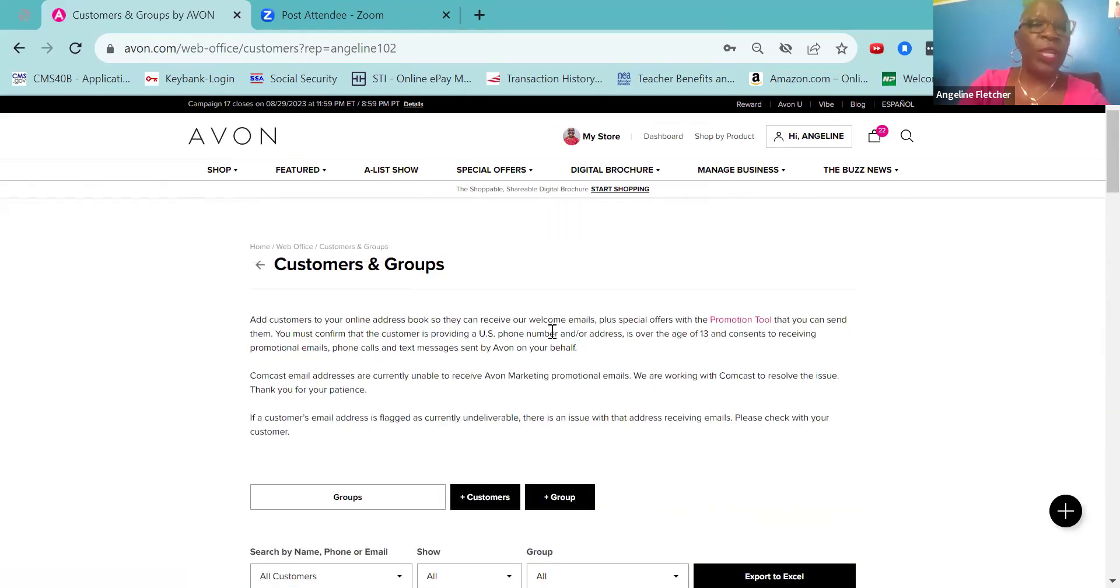
scroll(551, 331, "down", 2)
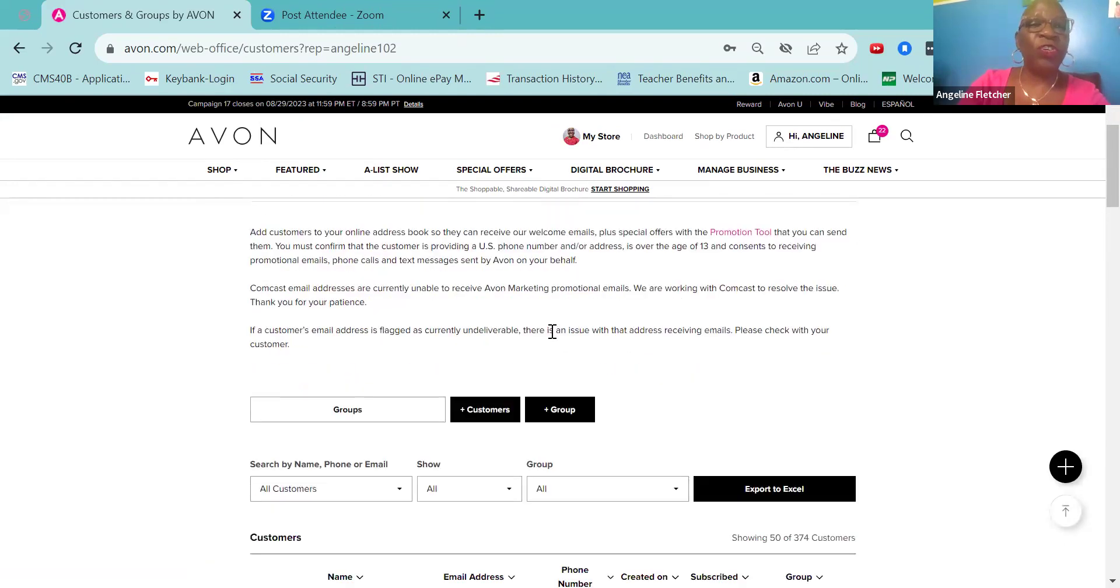
left_click(393, 497)
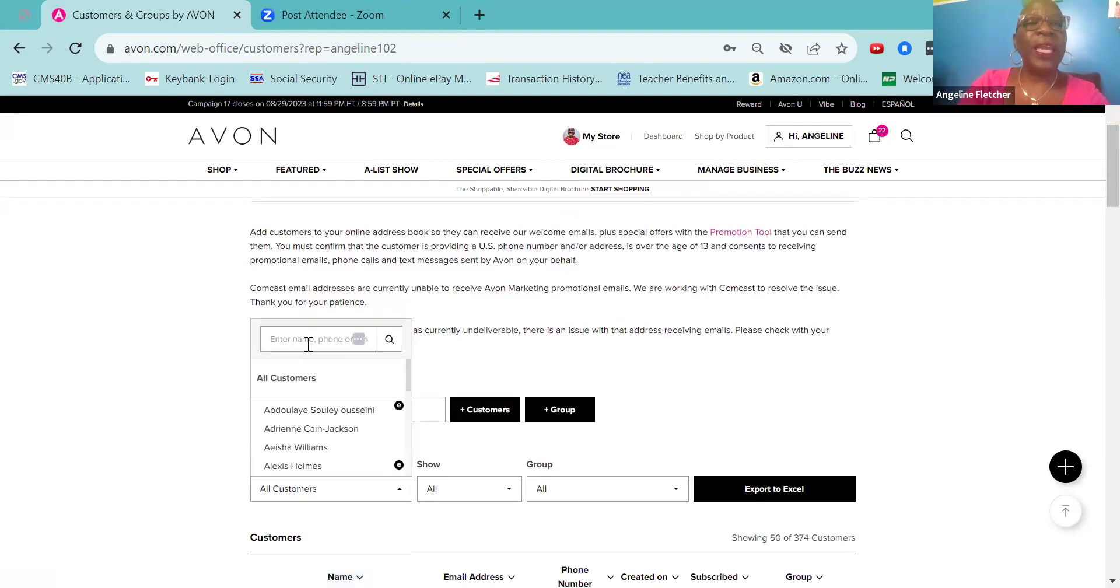
scroll(733, 375, "up", 2)
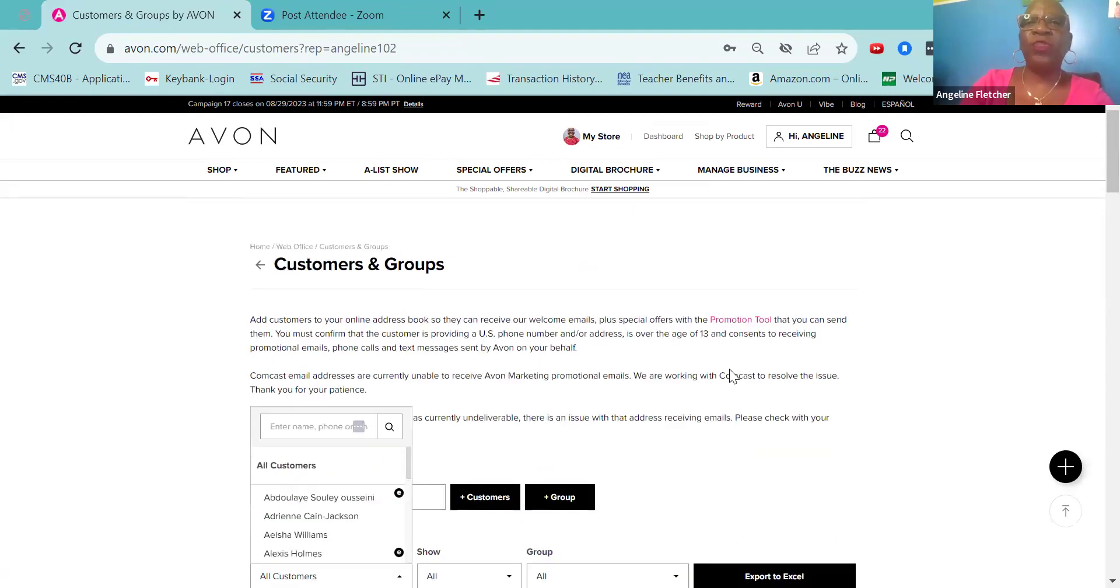